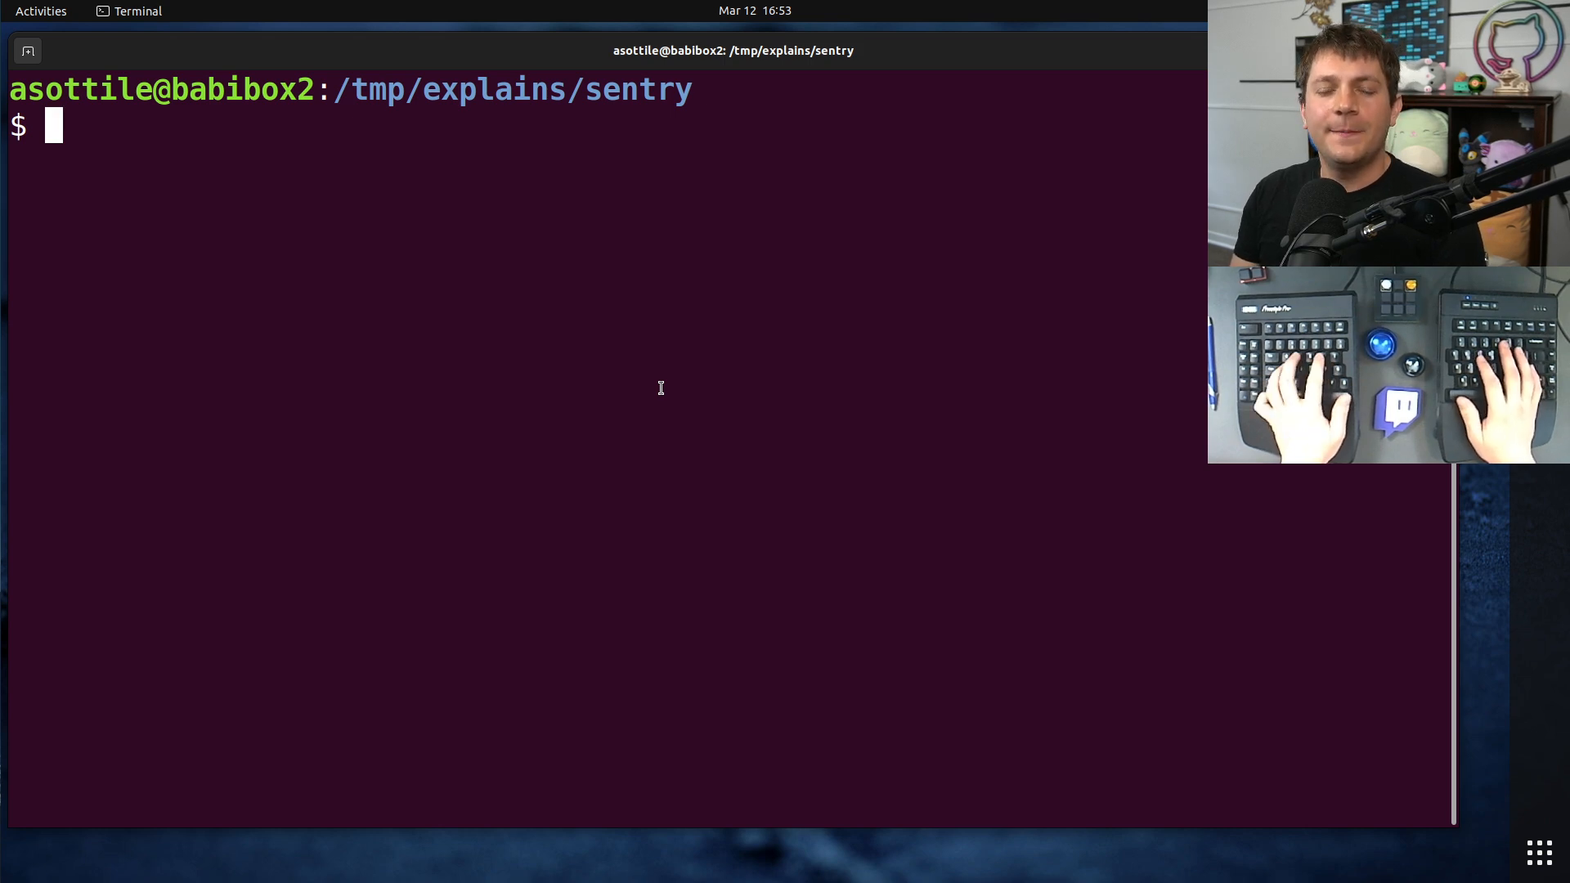
# Recall and rerun the history command that opens src/sentry/models/platformexternalissue.py.
pyautogui.hotkey('ctrl', 'r')
pyautogui.write('nano')
pyautogui.press('Return')
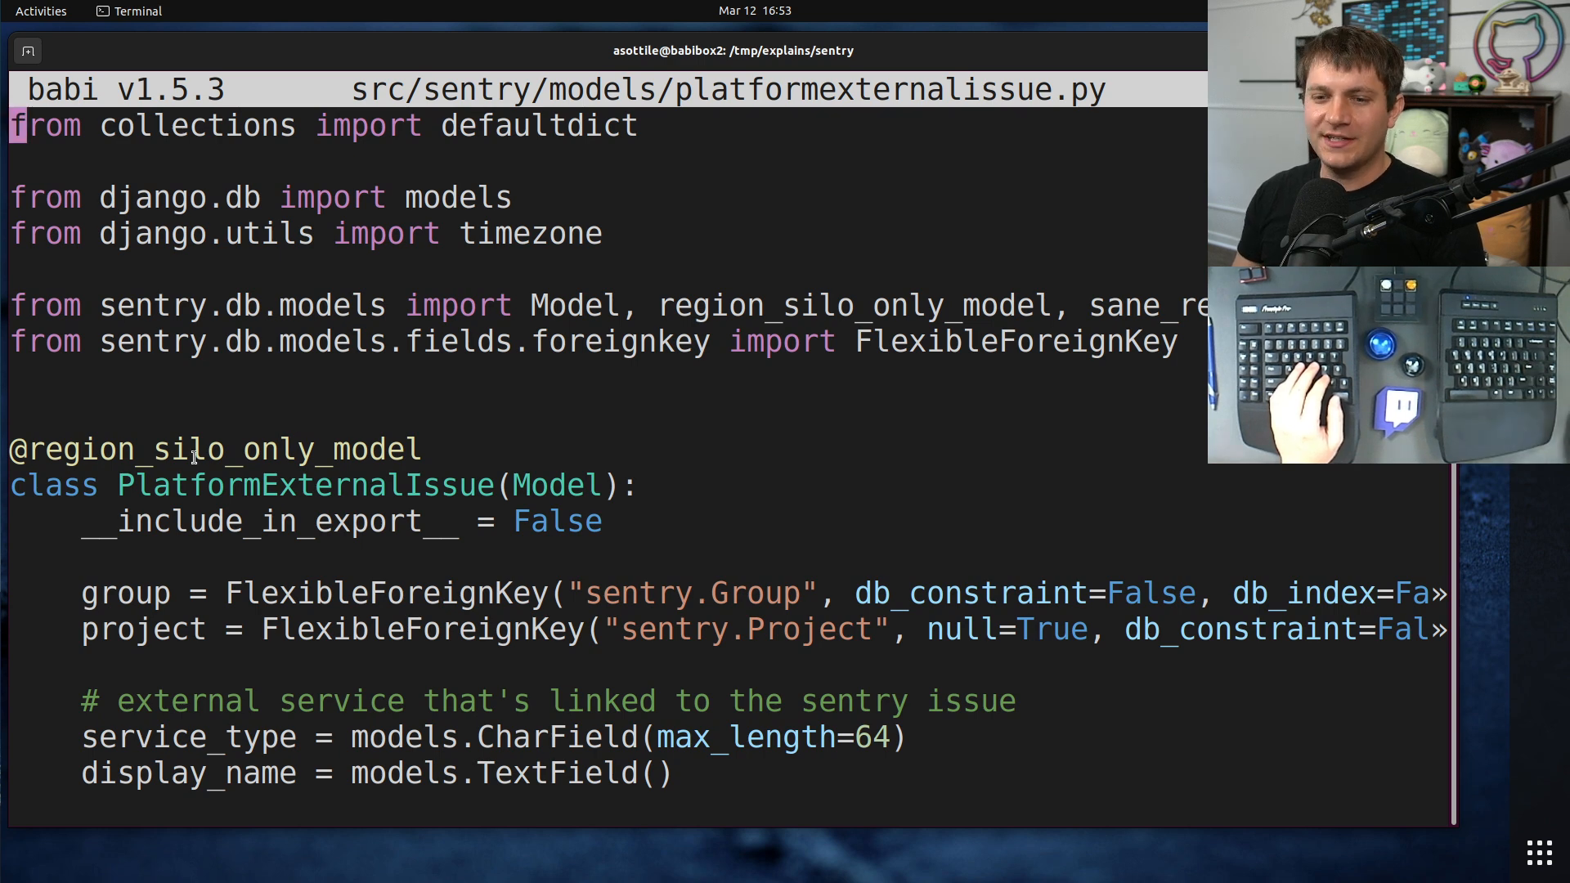
# Select and copy the class name PlatformExternalIssue from the opened model file.
pyautogui.doubleClick(229, 482)
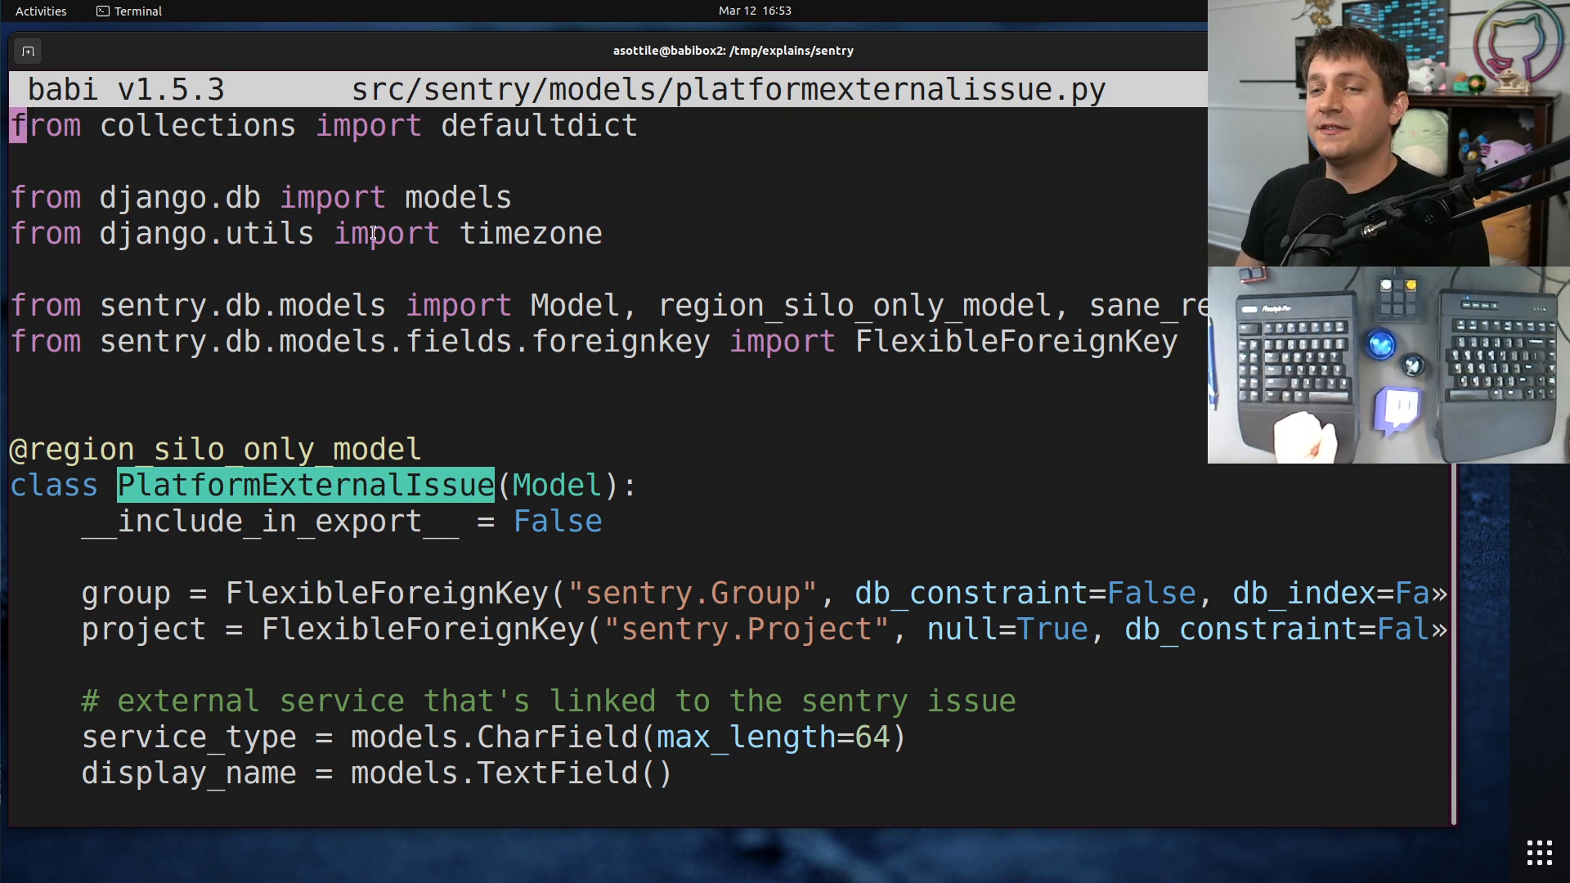
pyautogui.moveTo(428, 88); pyautogui.dragTo(546, 86)
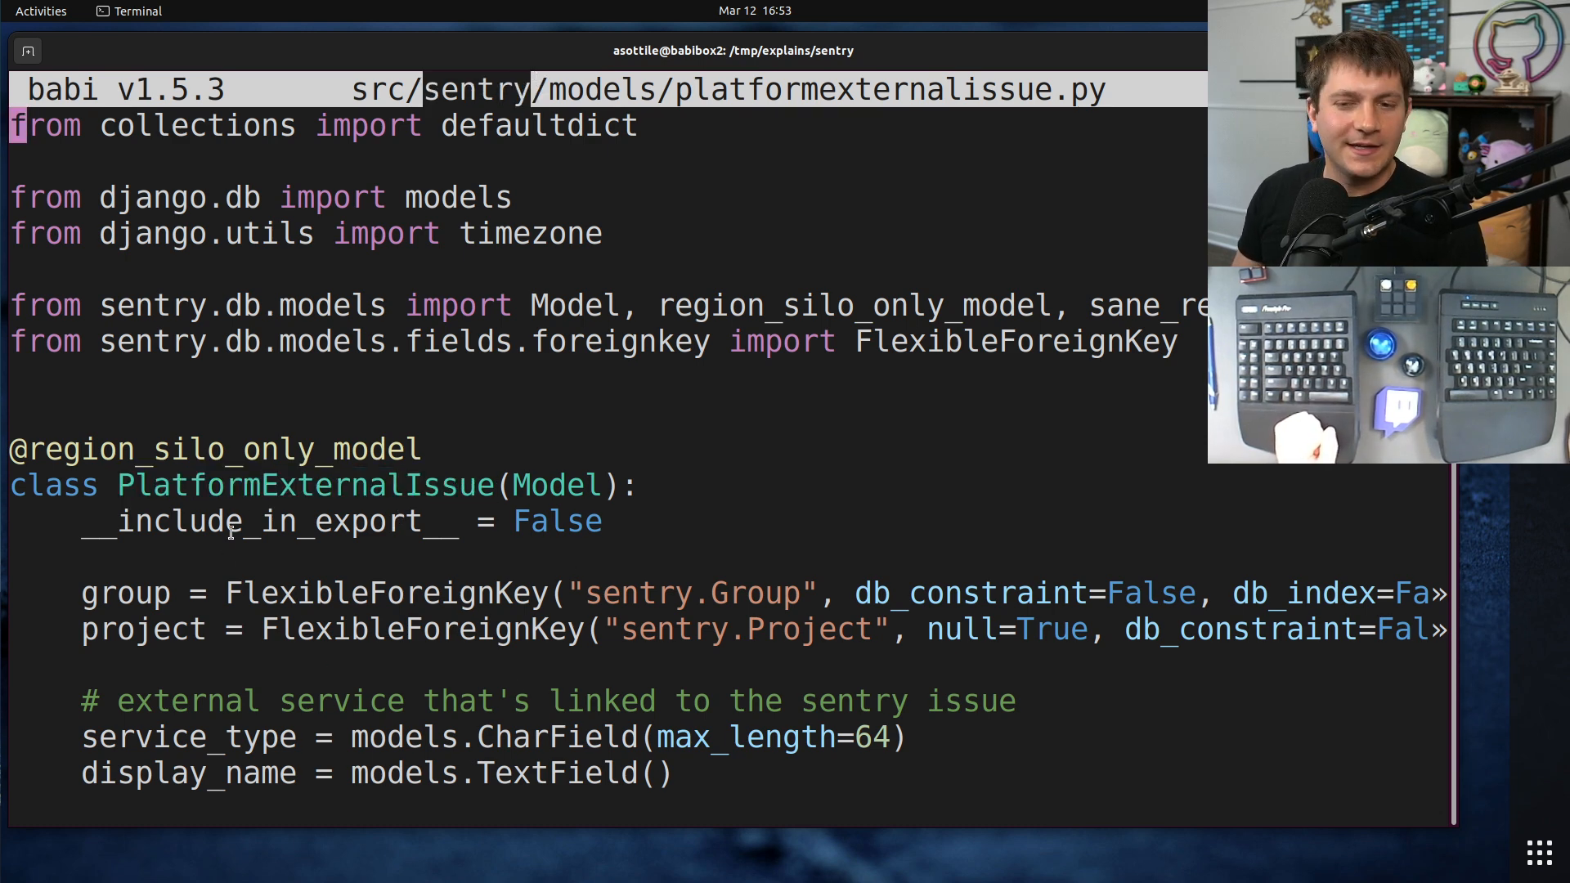
pyautogui.doubleClick(306, 486)
pyautogui.rightClick(307, 485)
pyautogui.click(313, 495)
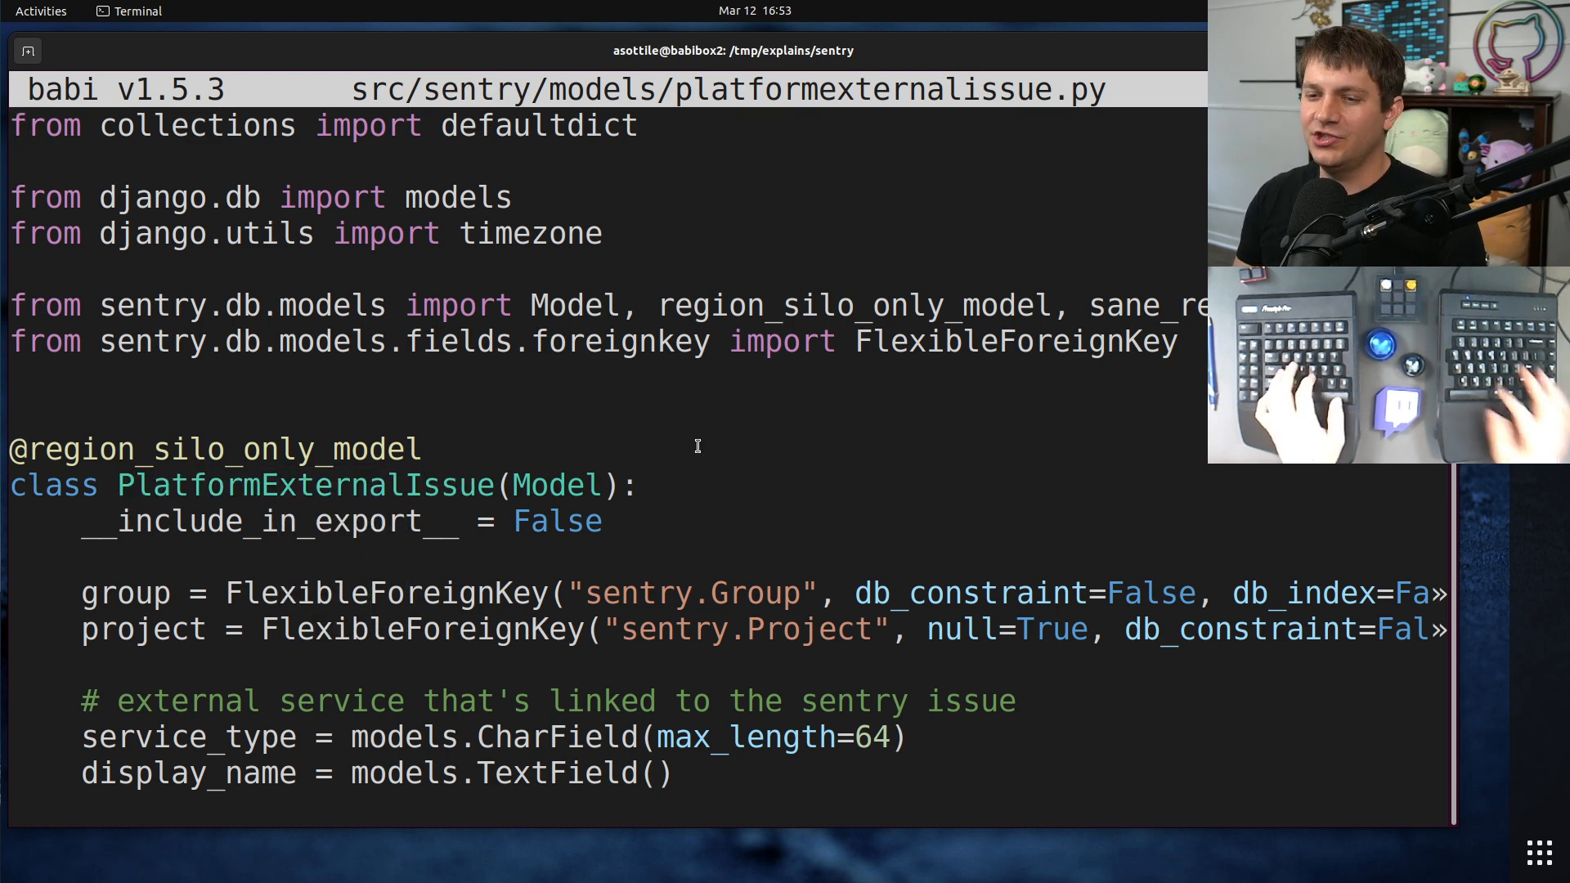
# Quit the editor and run 'git grep PlatformExternalIssue', paging through the results and back to the top.
pyautogui.hotkey('ctrl', 'x')
pyautogui.write('git grep')
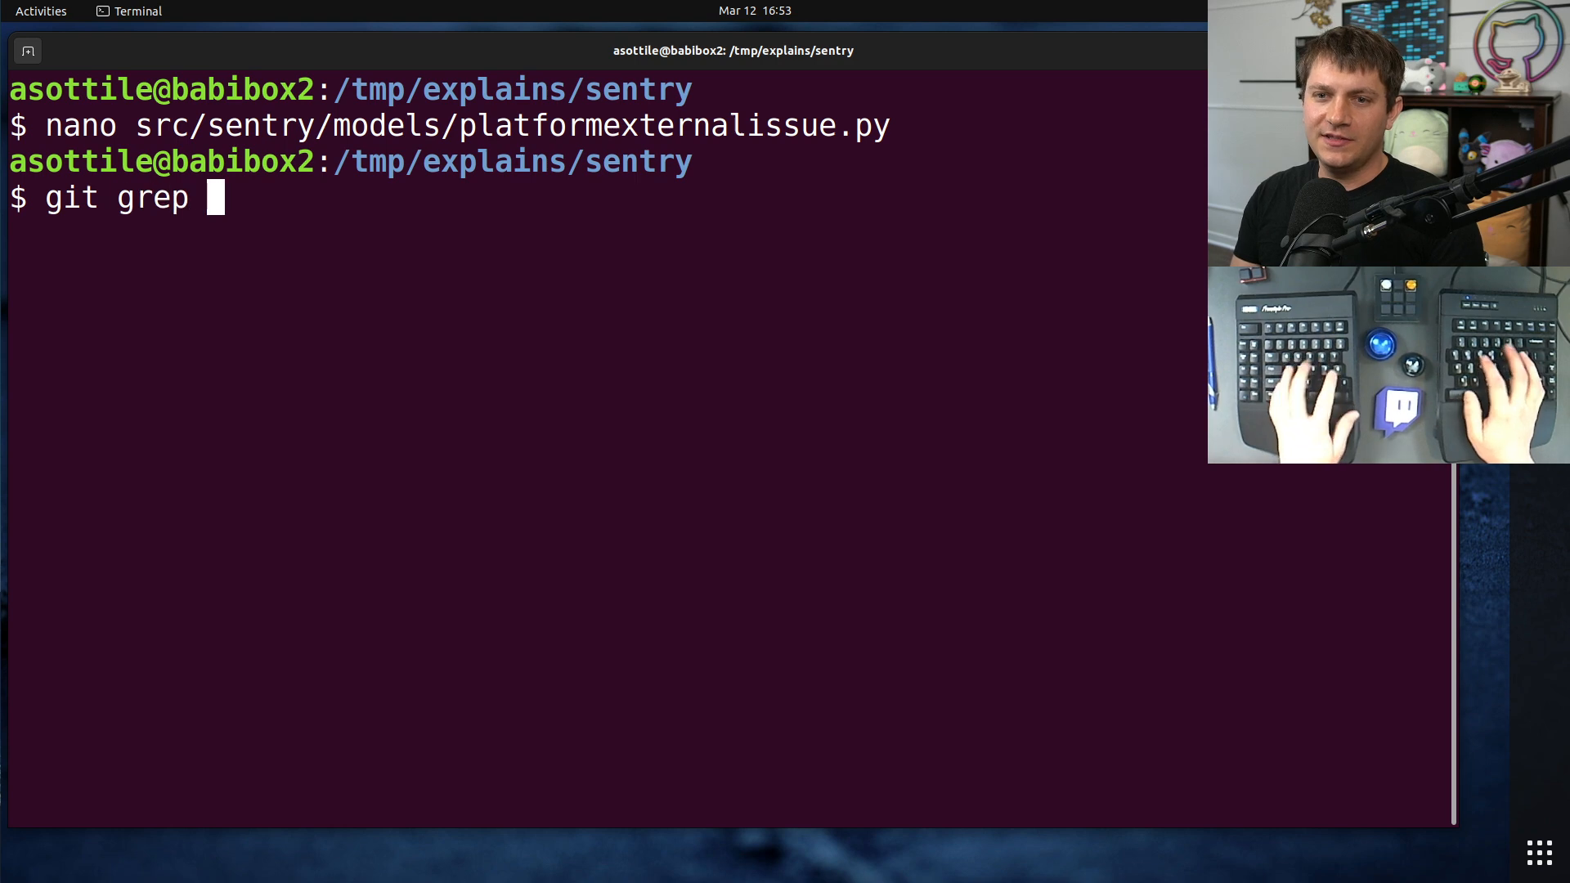
pyautogui.hotkey('ctrl', 'shift', 'v')
pyautogui.press('Return')
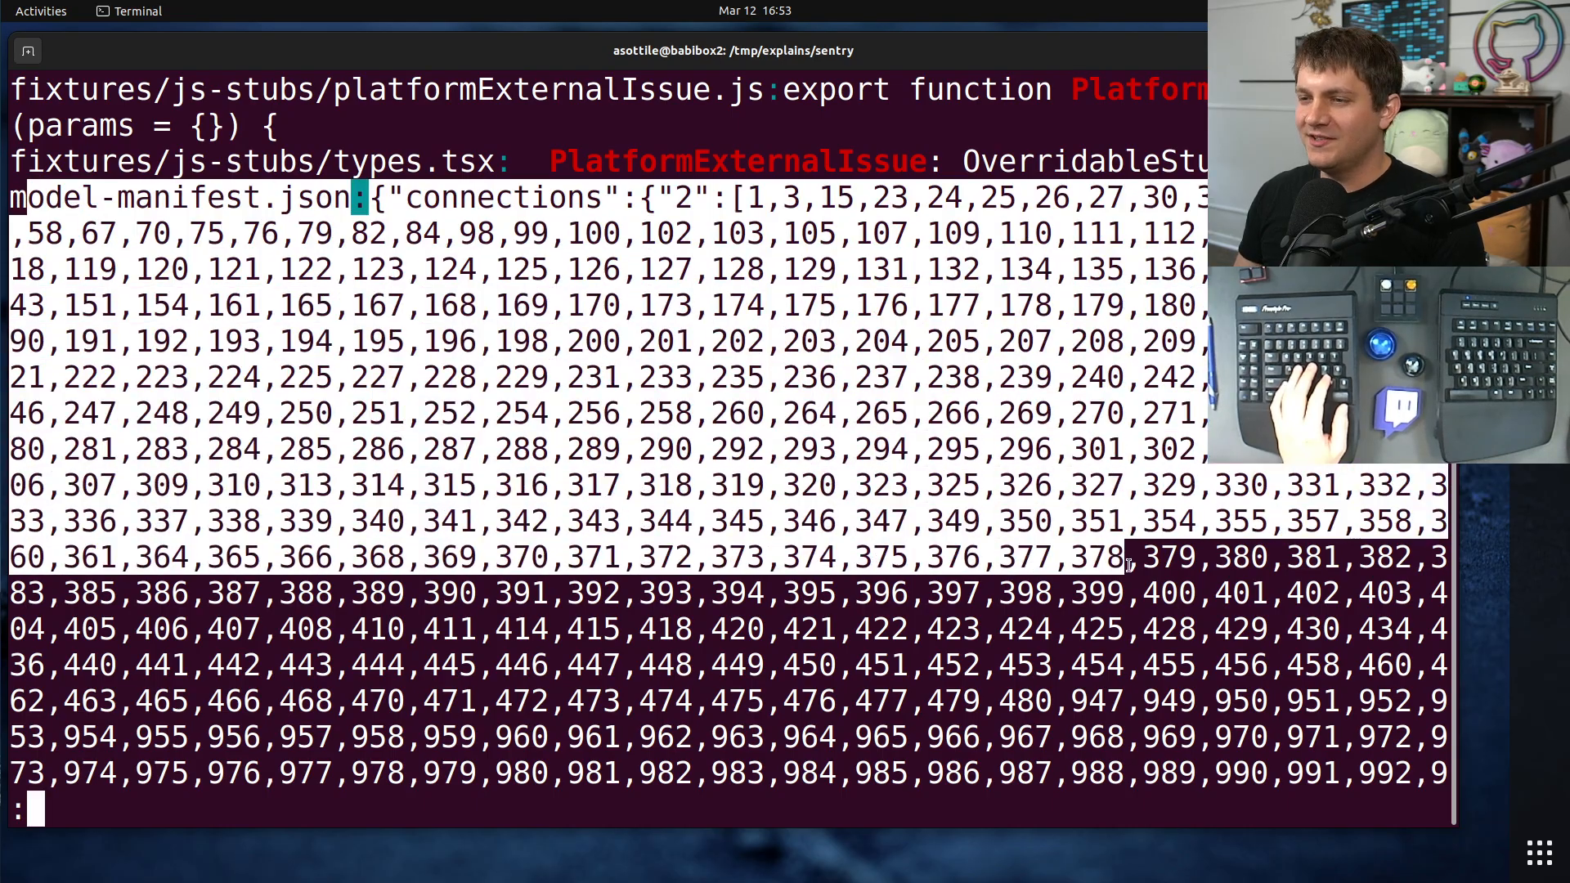
pyautogui.press('space')
pyautogui.press('space')
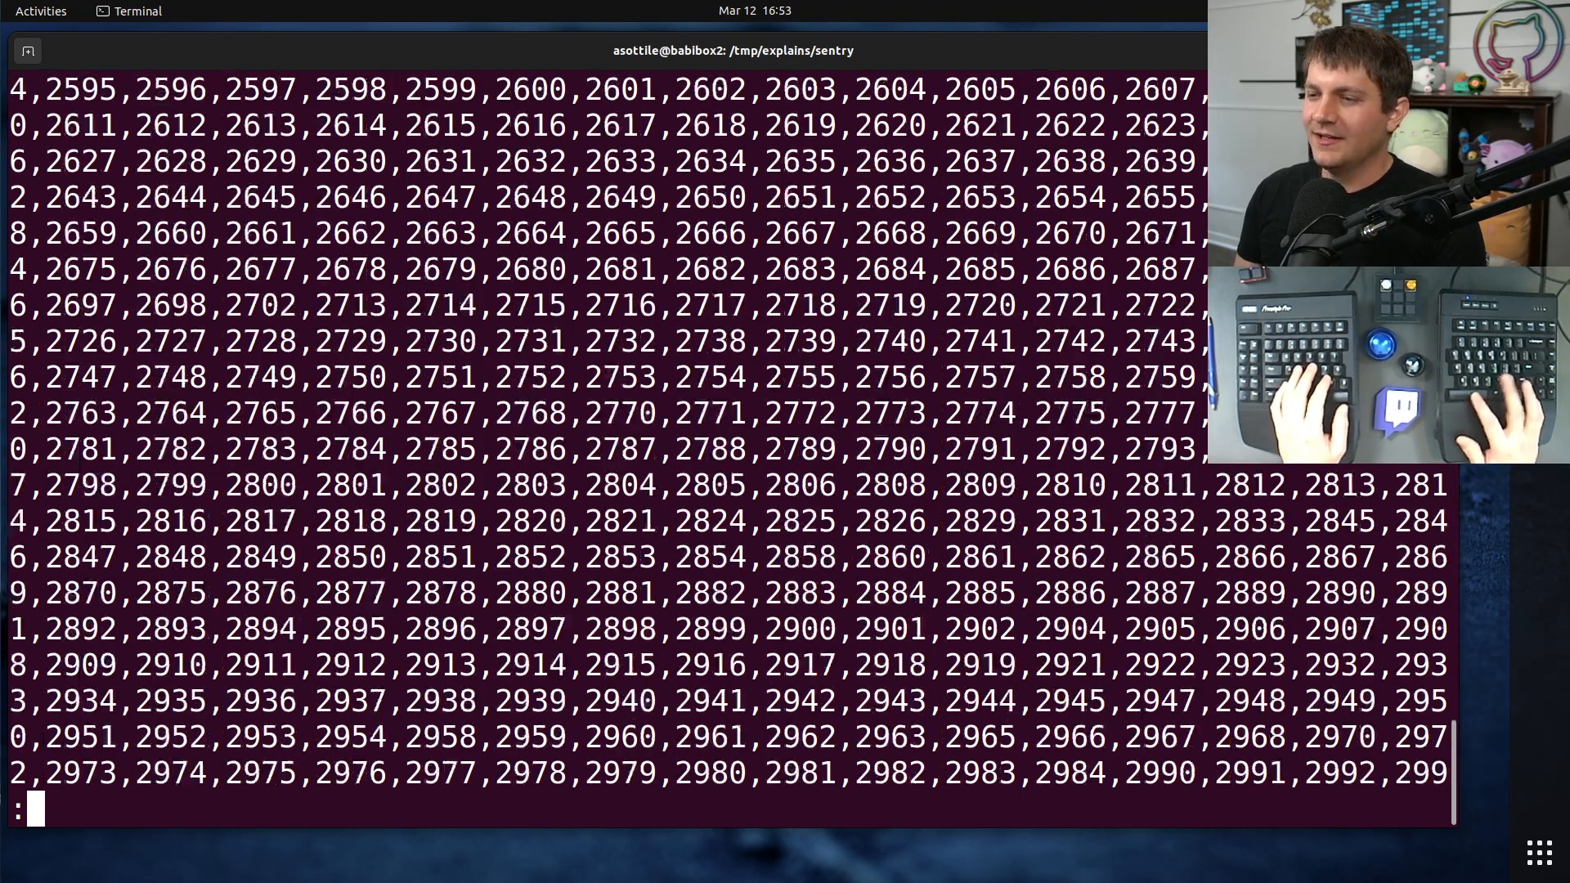
pyautogui.press('space')
pyautogui.press('space')
pyautogui.press('space')
pyautogui.press('space')
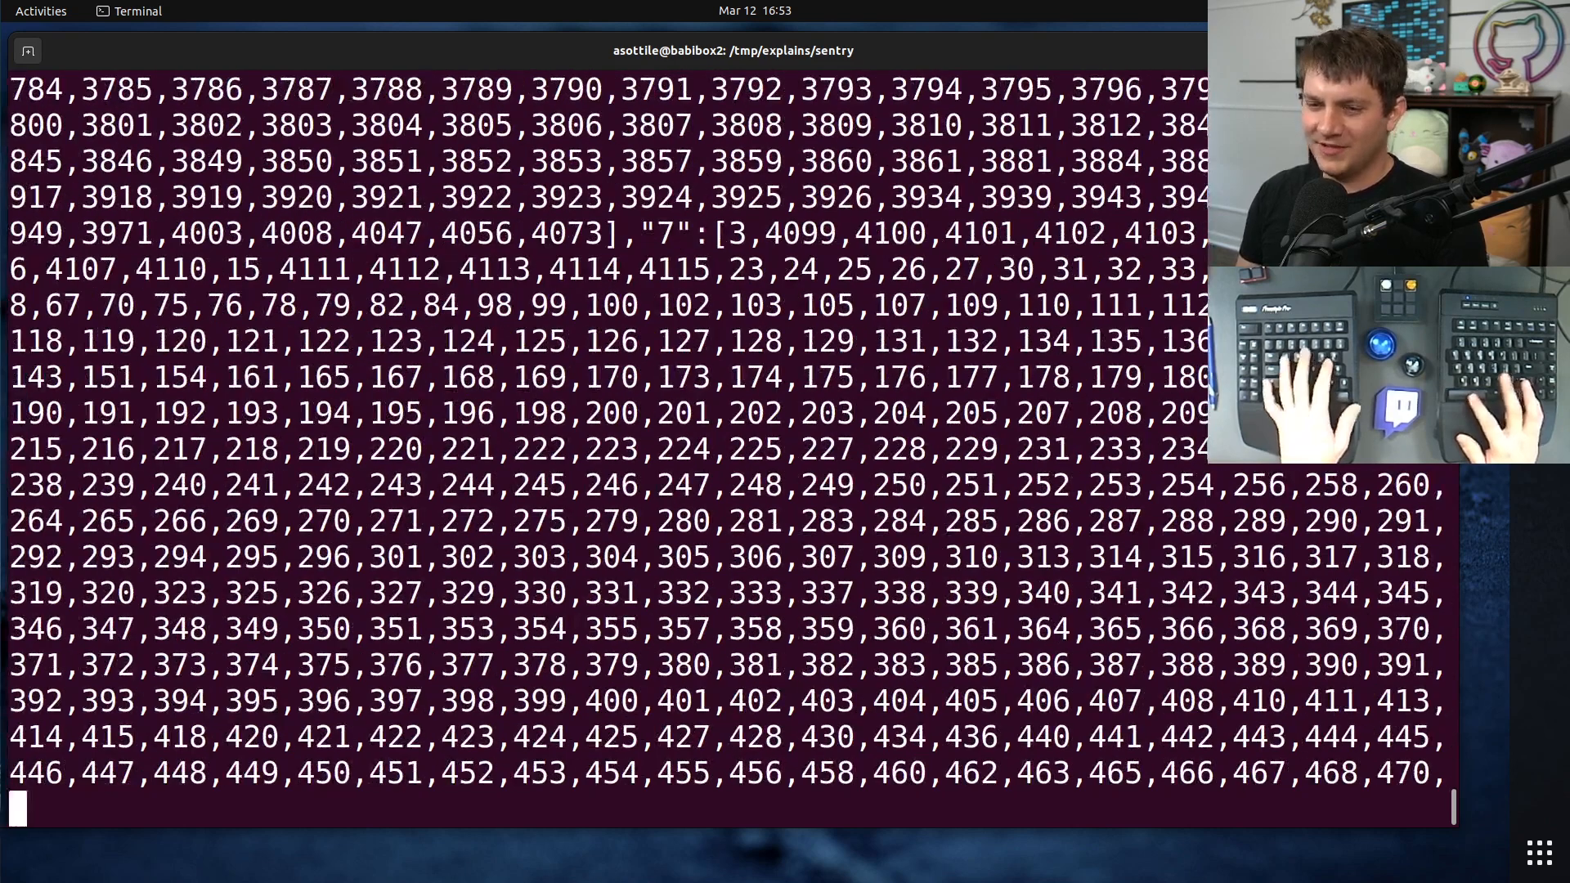
pyautogui.press('space')
pyautogui.press('g')
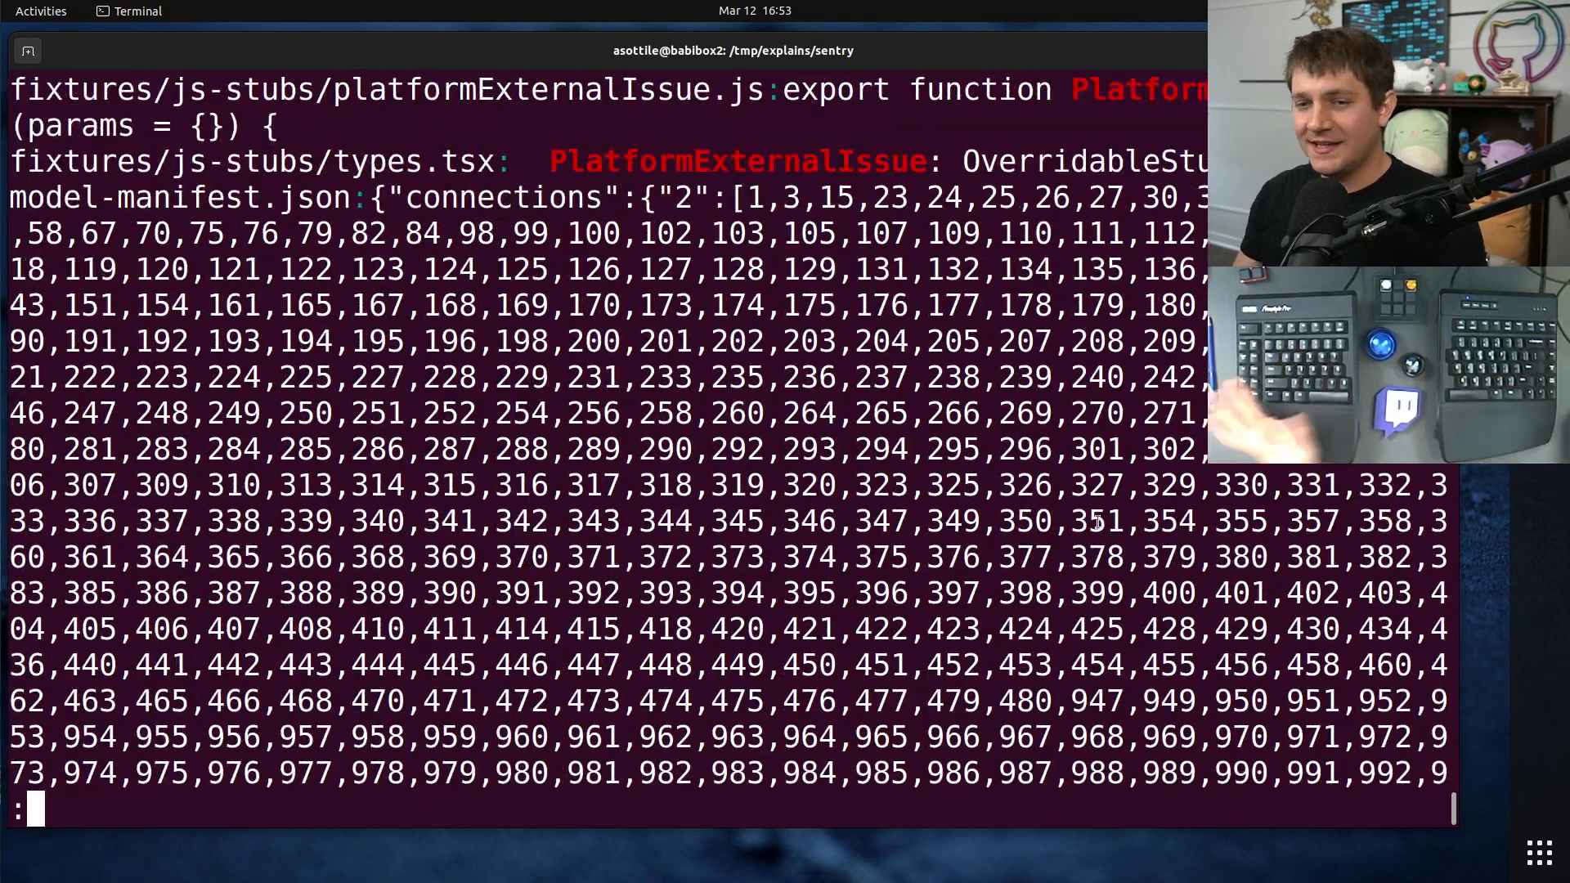
# Select and copy the file name model-manifest.json from the search output.
pyautogui.moveTo(352, 197); pyautogui.dragTo(6, 197)
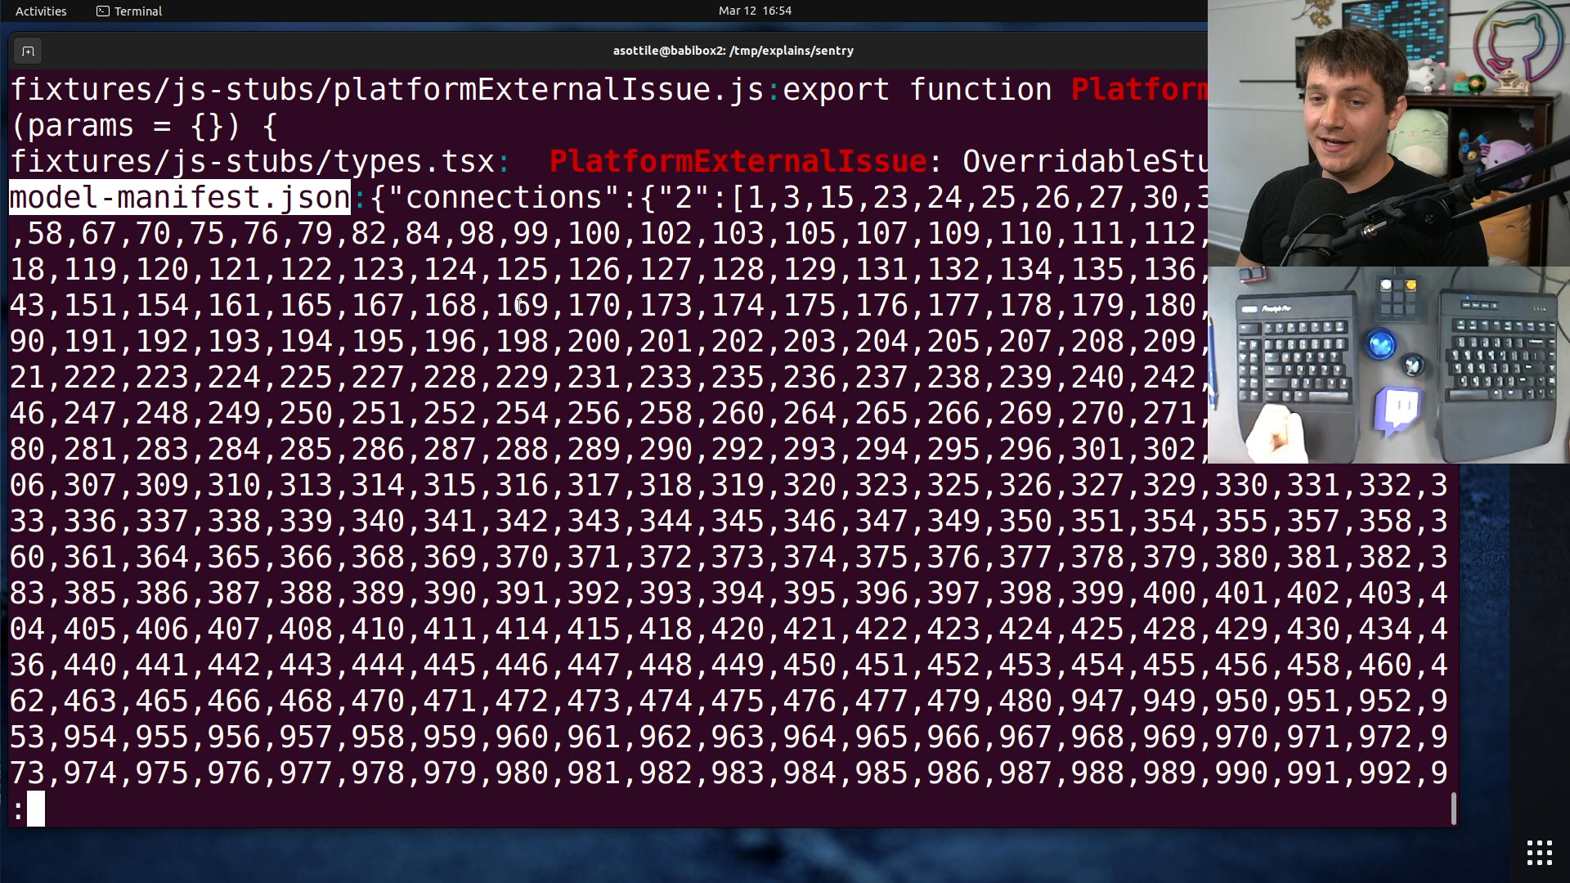
pyautogui.click(339, 163)
pyautogui.moveTo(356, 198); pyautogui.dragTo(7, 198)
pyautogui.rightClick(74, 206)
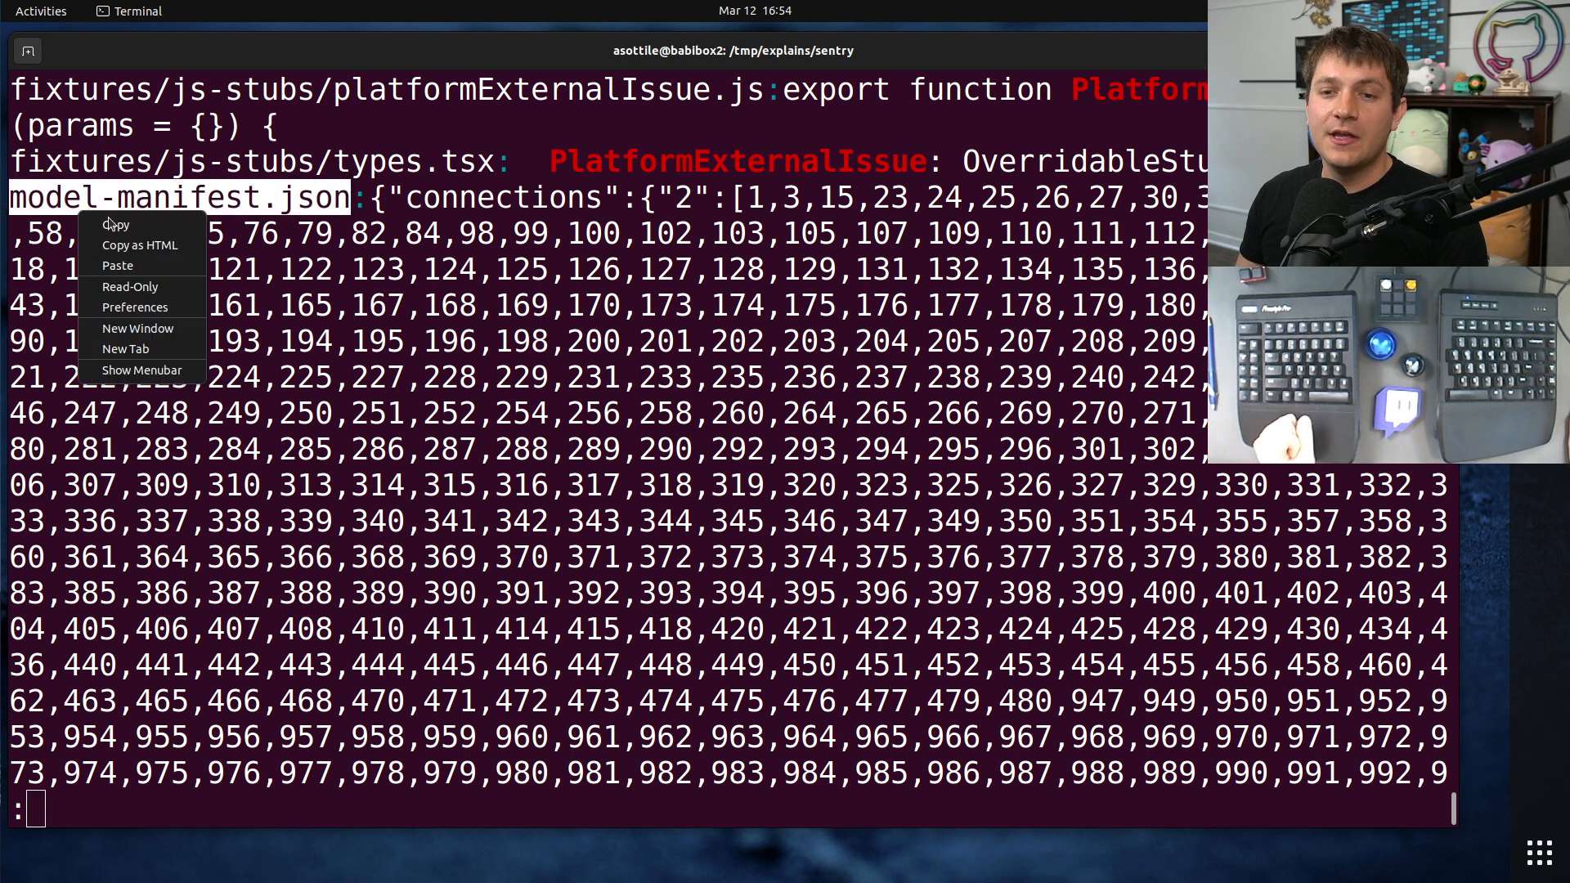
pyautogui.click(135, 226)
pyautogui.click(462, 310)
pyautogui.write('qna')
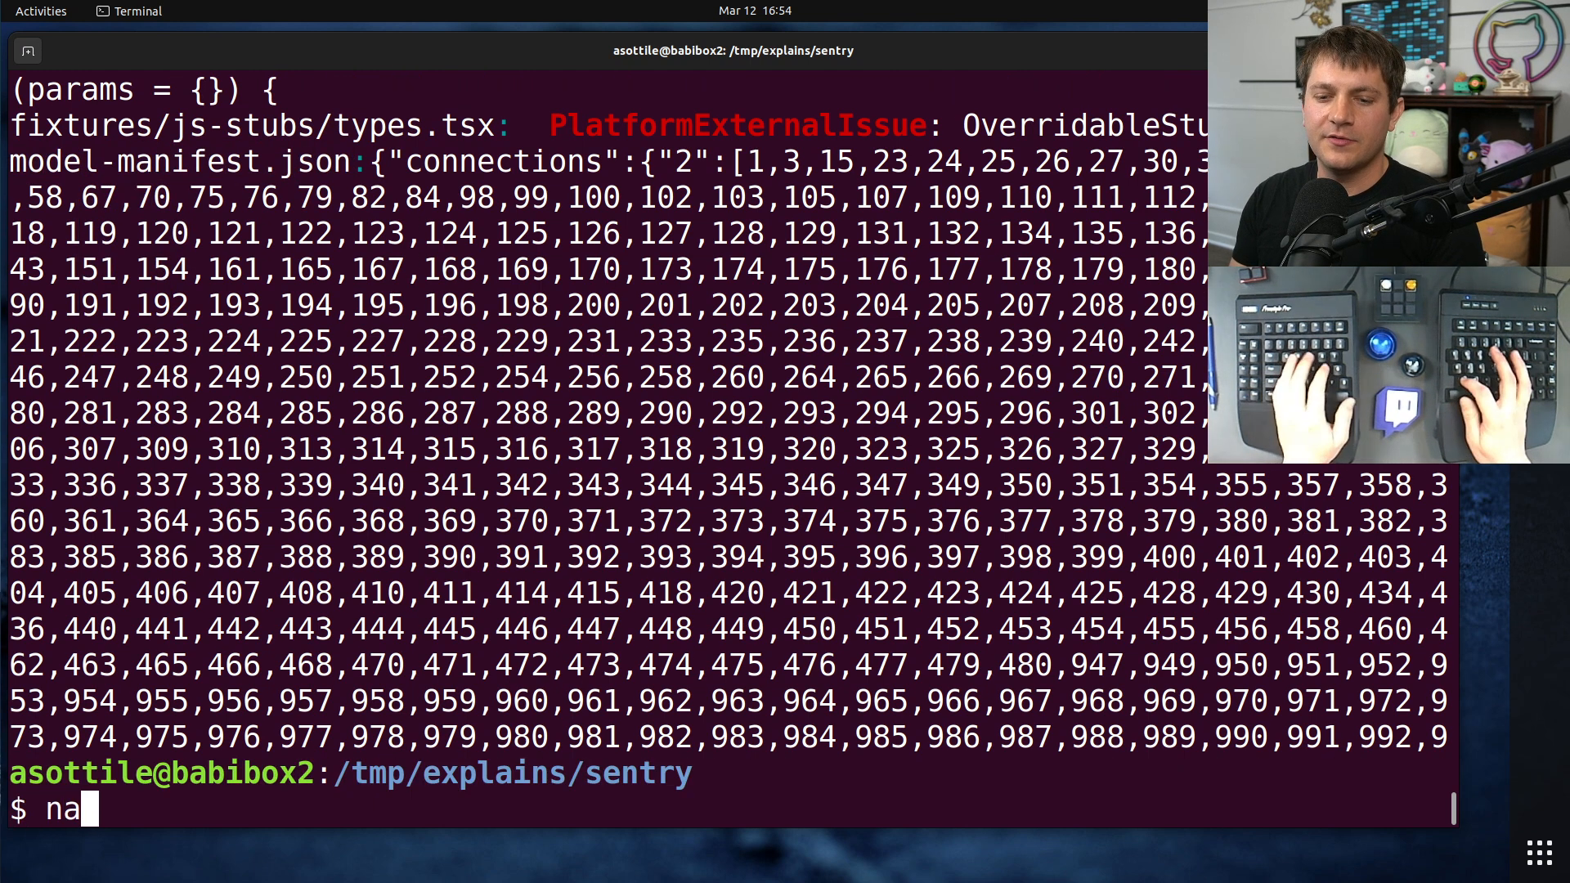
pyautogui.write('no')
# Fix the mistyped command and run 'babi .gitattributes' to create the new file.
pyautogui.press('BackSpace')
pyautogui.press('BackSpace')
pyautogui.press('BackSpace')
pyautogui.press('BackSpace')
pyautogui.write('babi .gi')
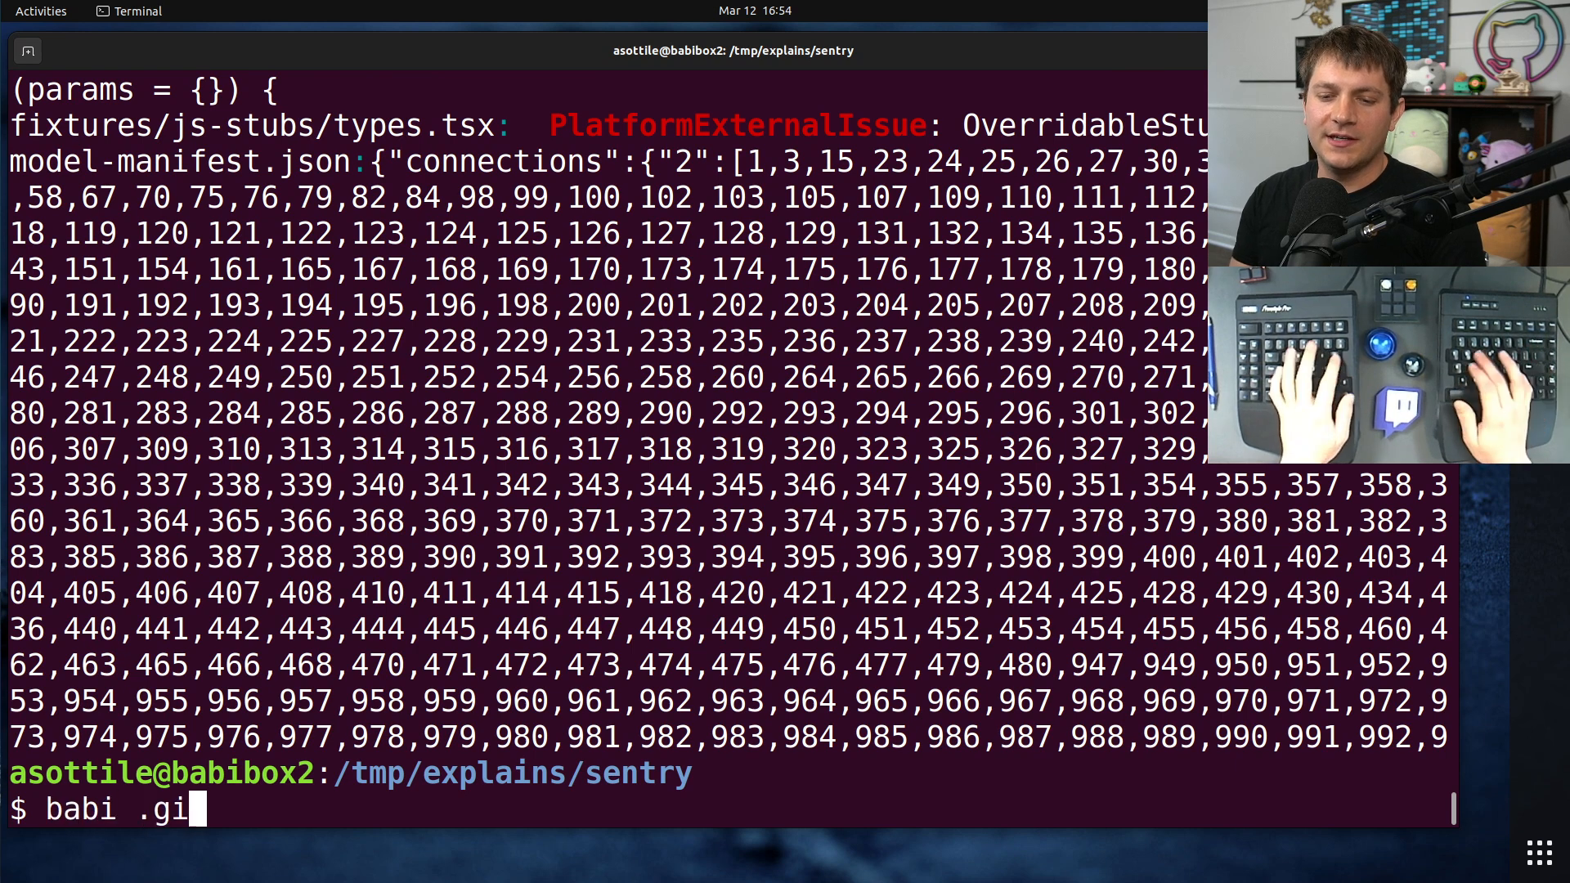
pyautogui.write('tattributes')
pyautogui.press('Return')
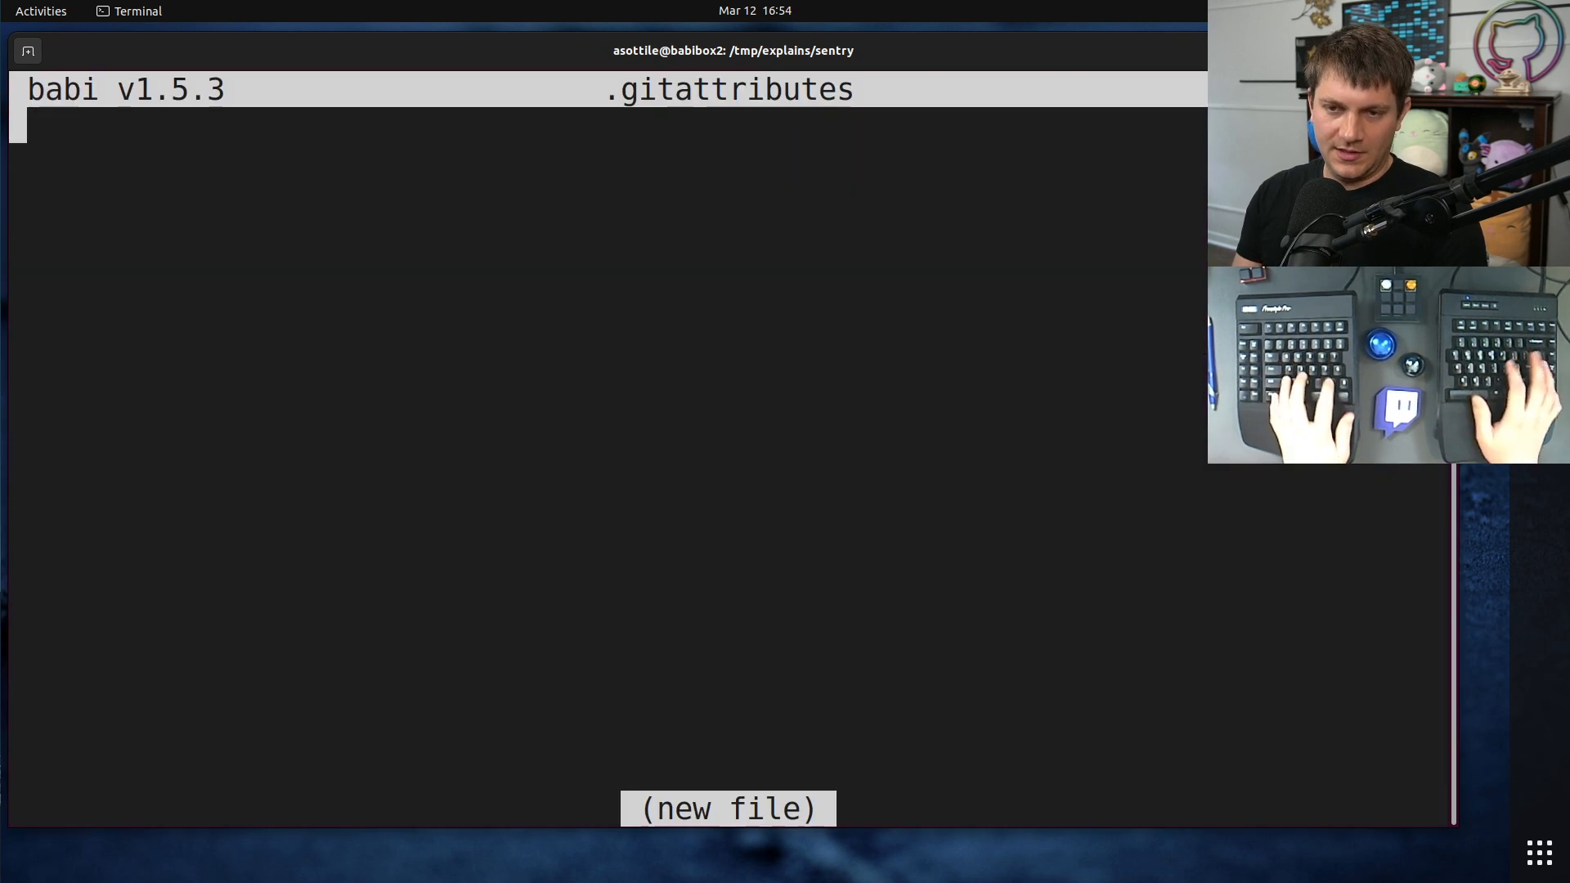
pyautogui.write('model-manifest.json ')
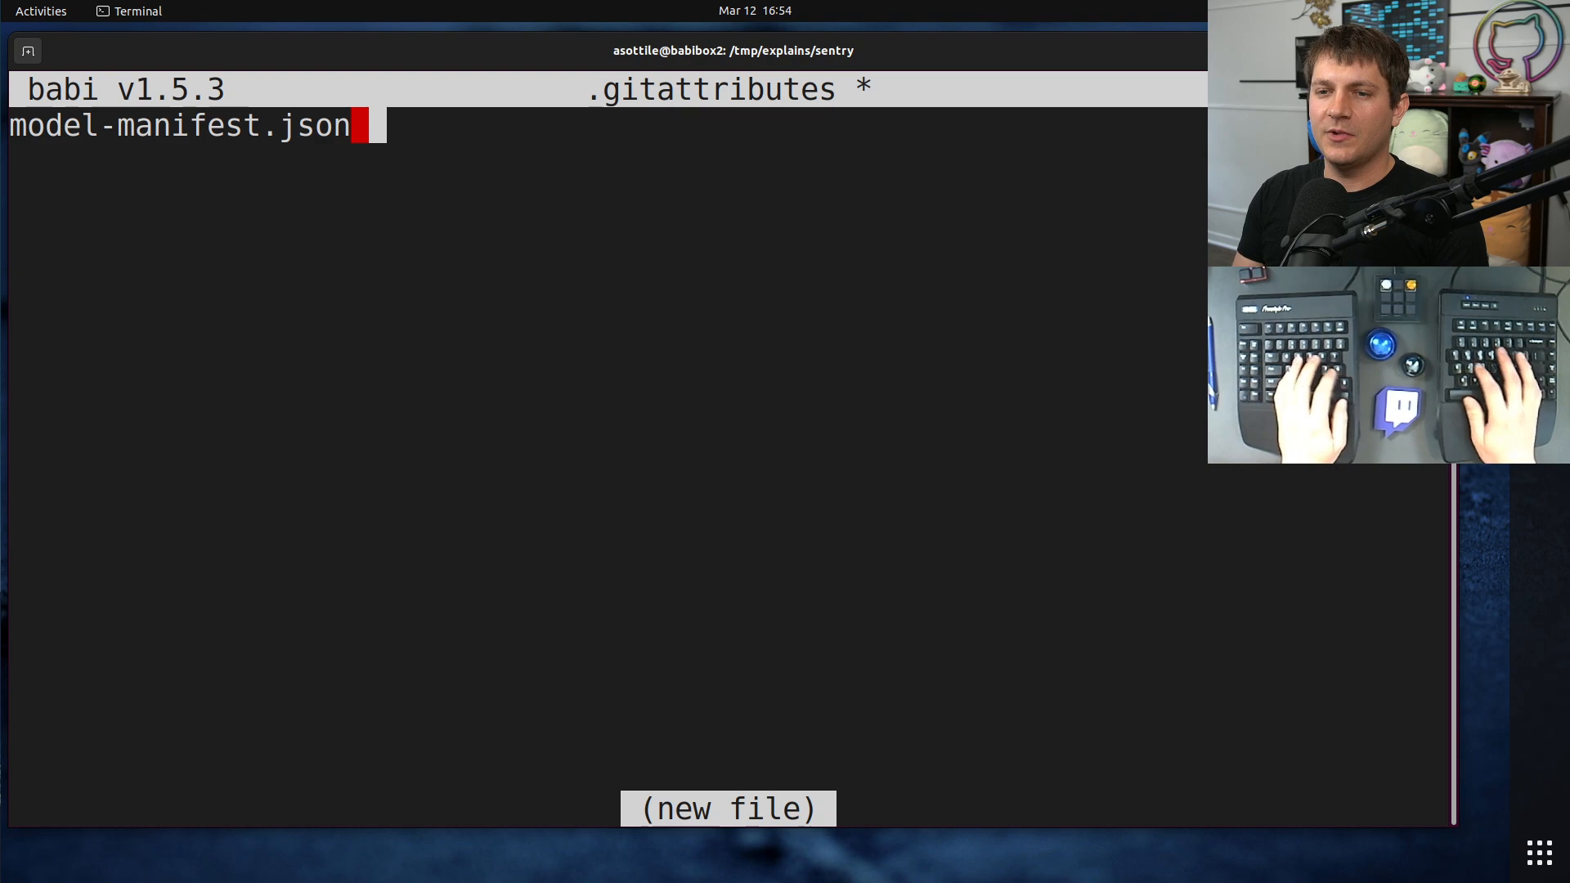
pyautogui.write('binary')
# Save and close .gitattributes, then rerun 'git grep PlatformExternalIssue'.
pyautogui.hotkey('ctrl', 's')
pyautogui.hotkey('ctrl', 'x')
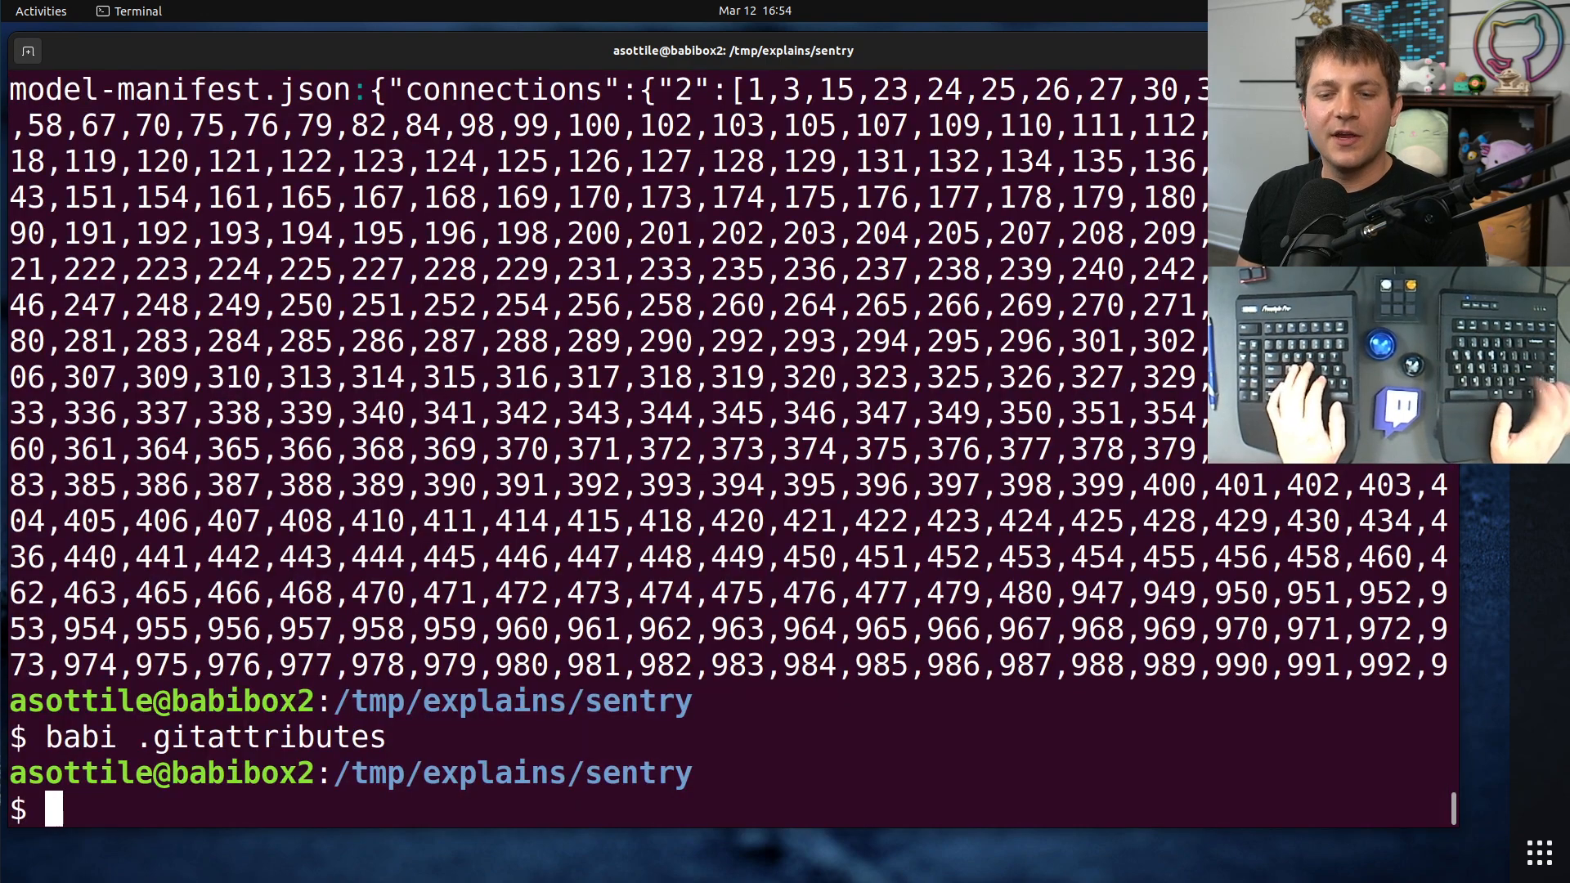
pyautogui.write('git grep PlatformExternalIssue')
pyautogui.press('Return')
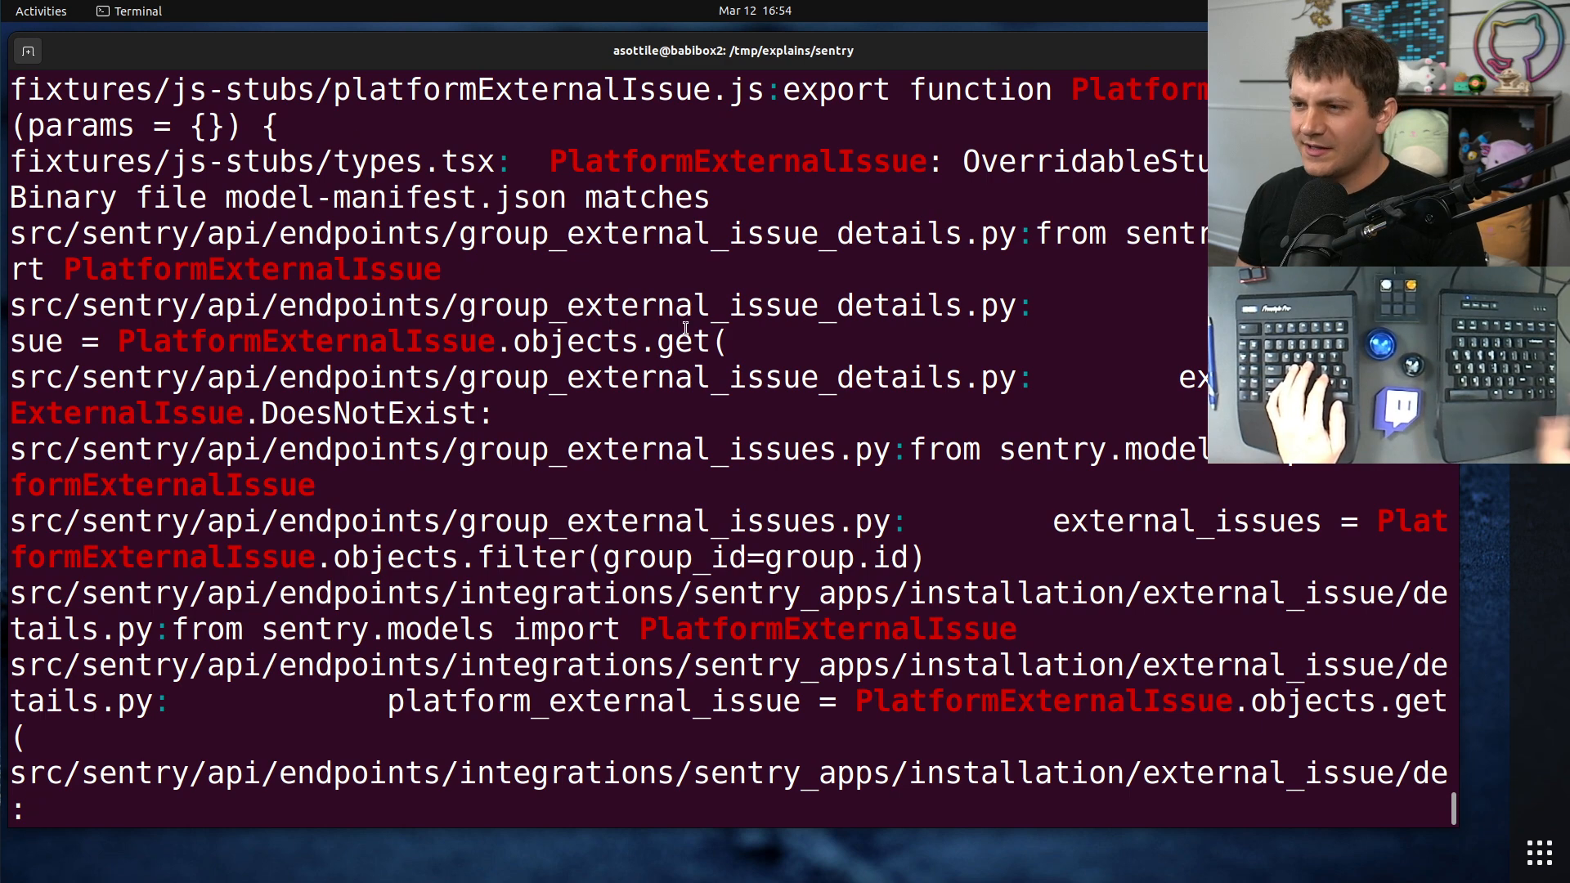
# Check the results end and top, highlighting the 'Binary file model-manifest.json matches' line.
pyautogui.press('G')
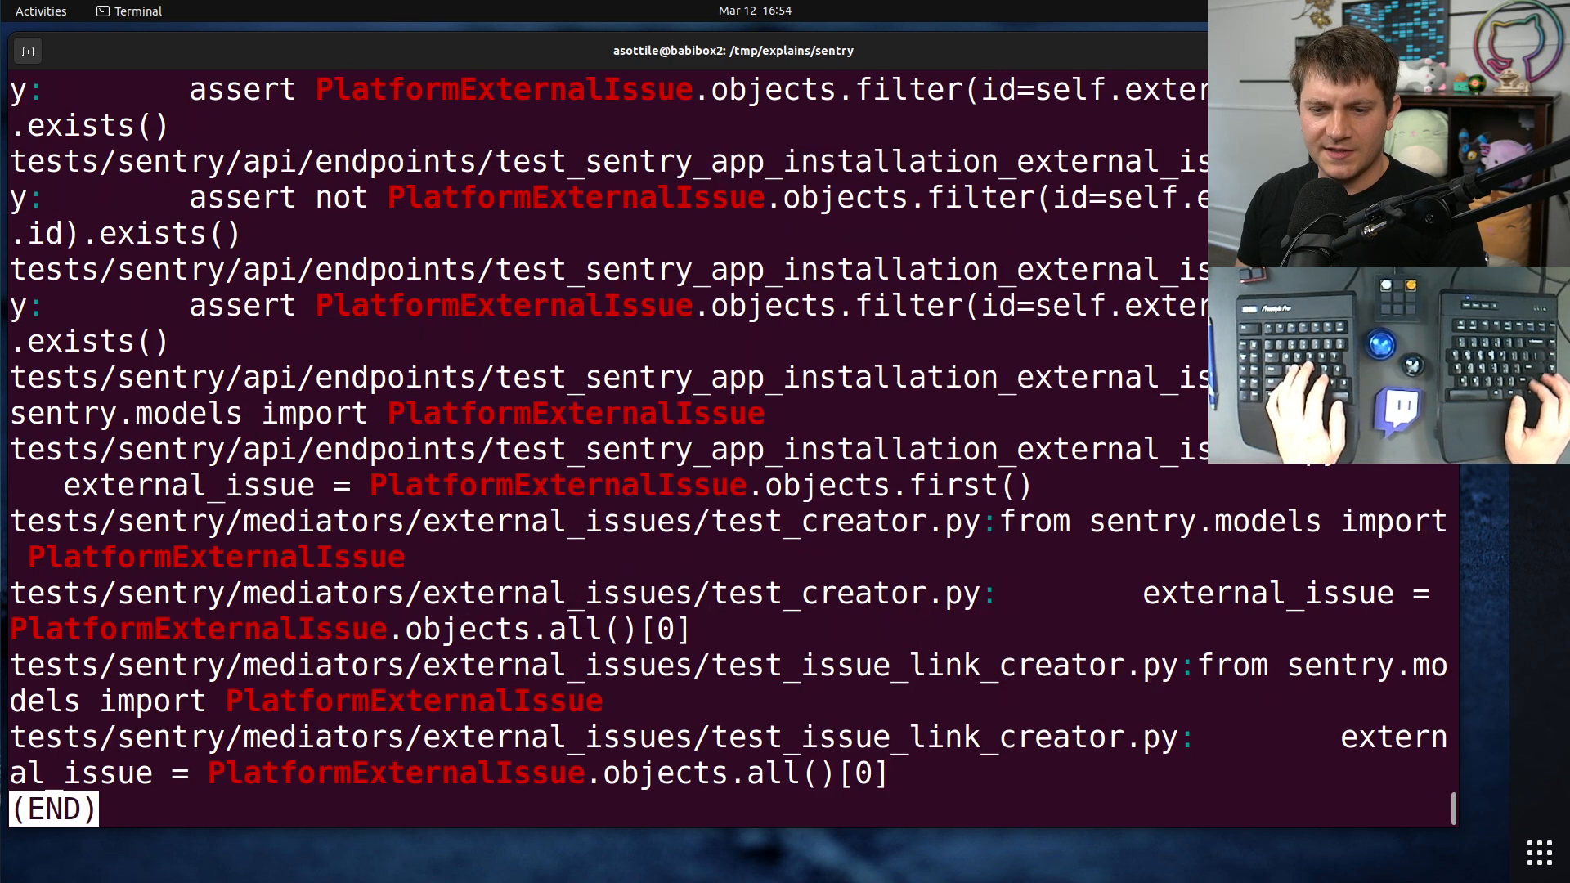
pyautogui.press('k')
pyautogui.press('g')
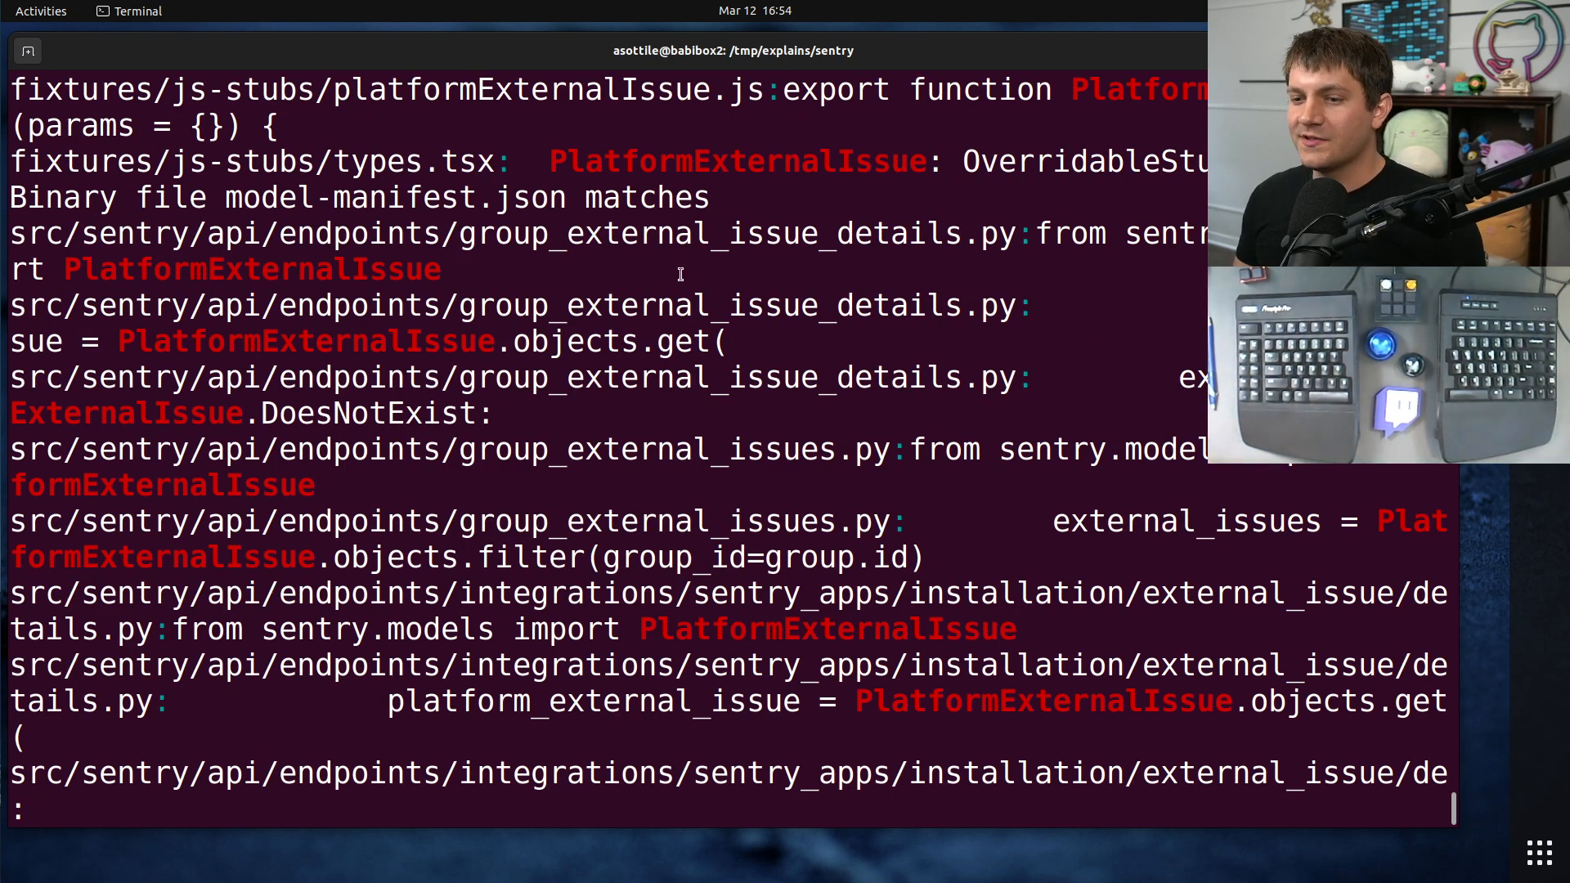
pyautogui.tripleClick(330, 201)
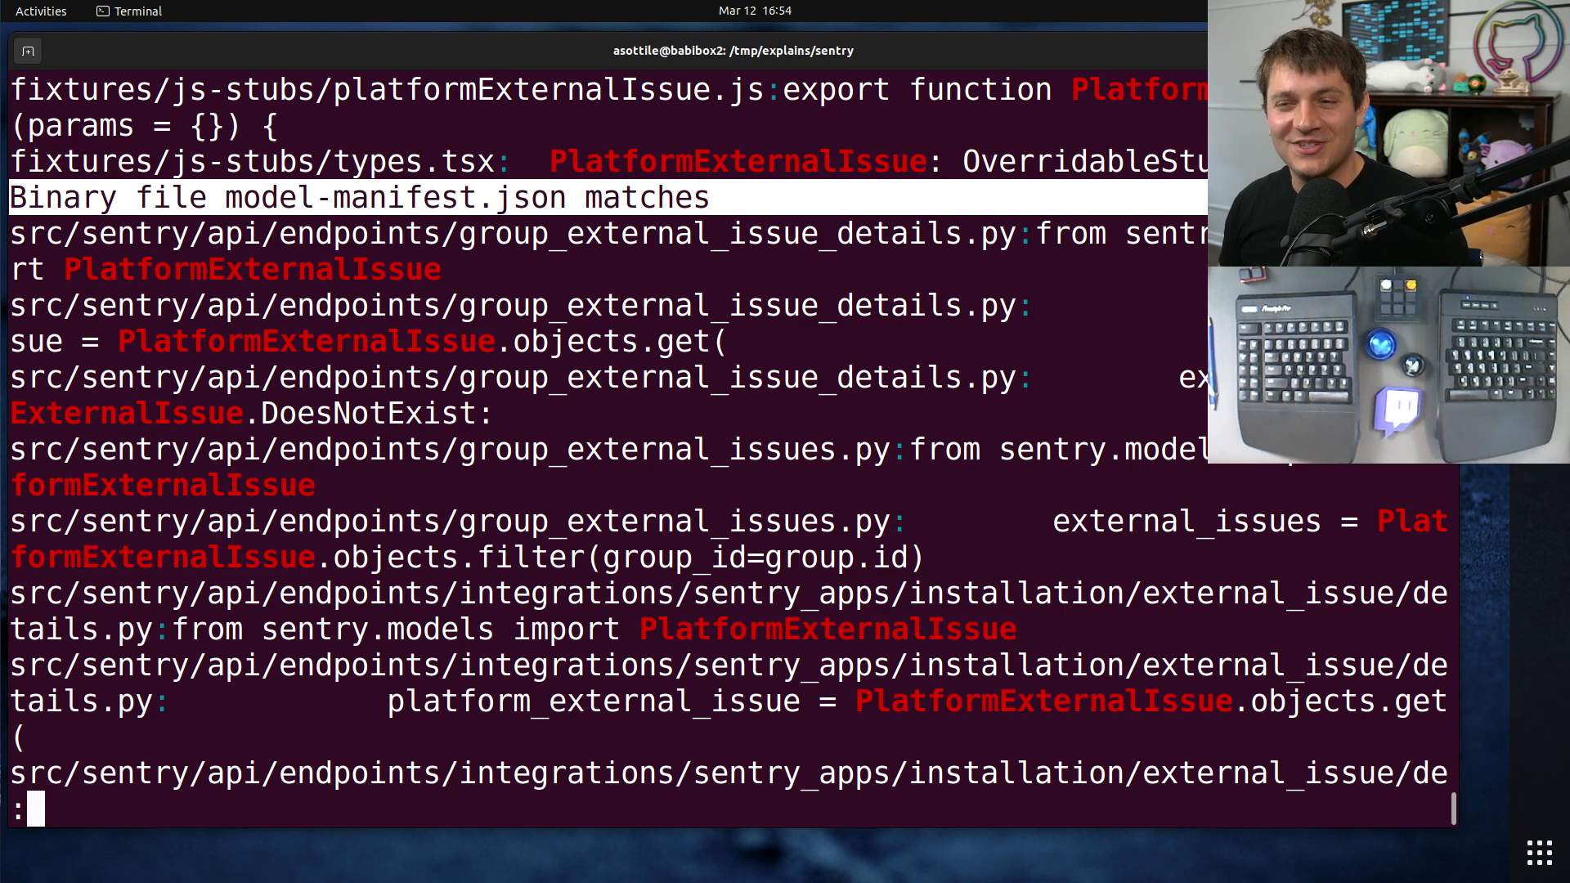
# Reopen .gitattributes with Tab completion to show its single 'model-manifest.json binary' line.
pyautogui.click(549, 522)
pyautogui.write('qnano .git')
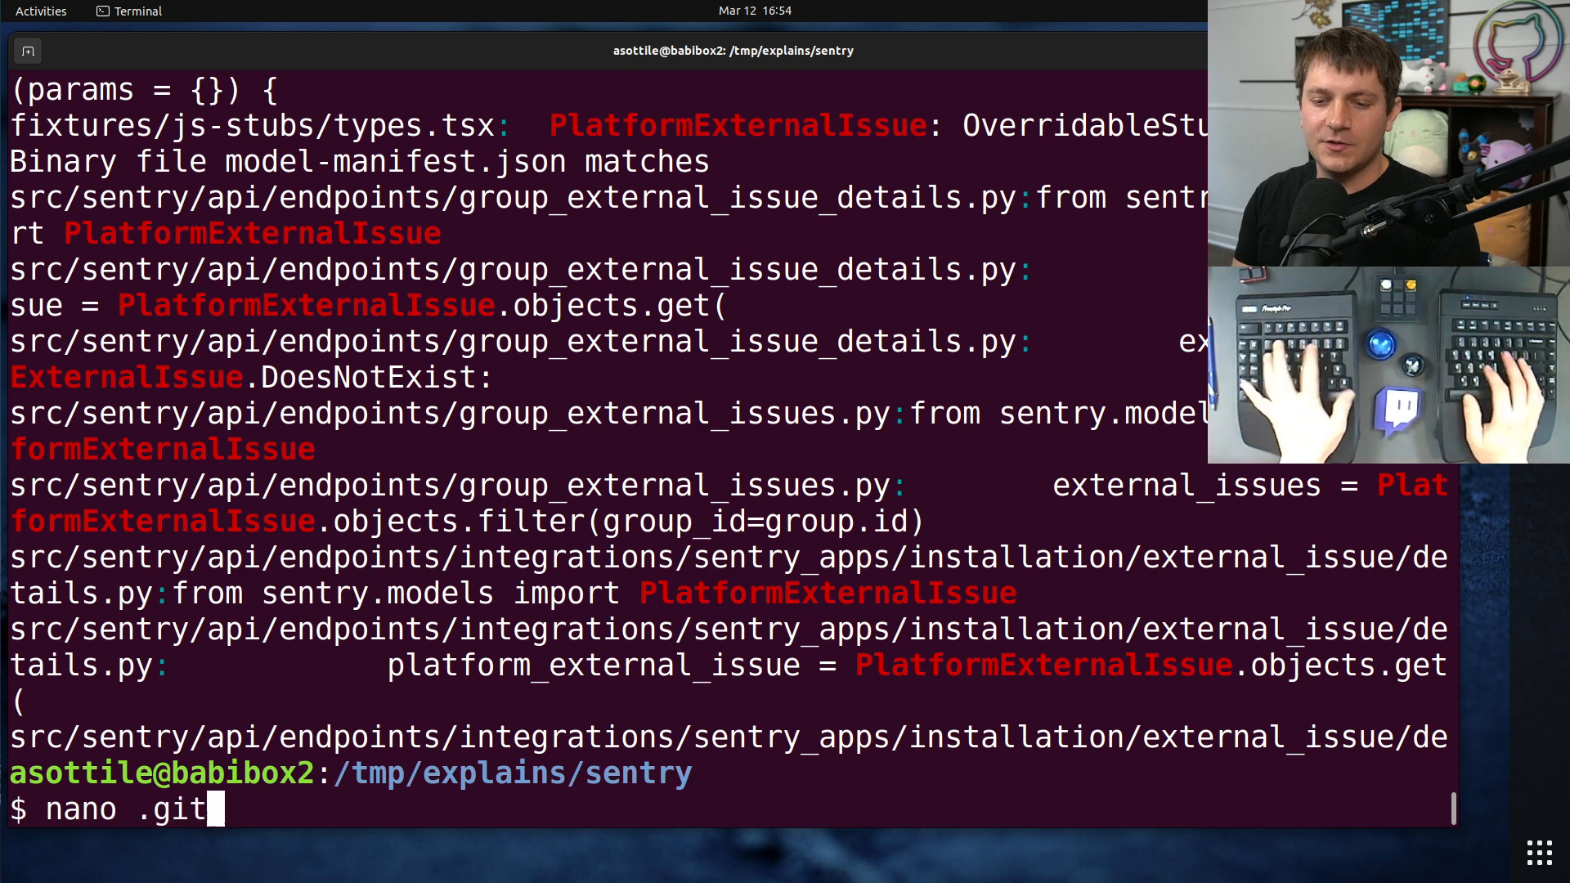
pyautogui.write('at')
pyautogui.press('Tab')
pyautogui.press('Return')
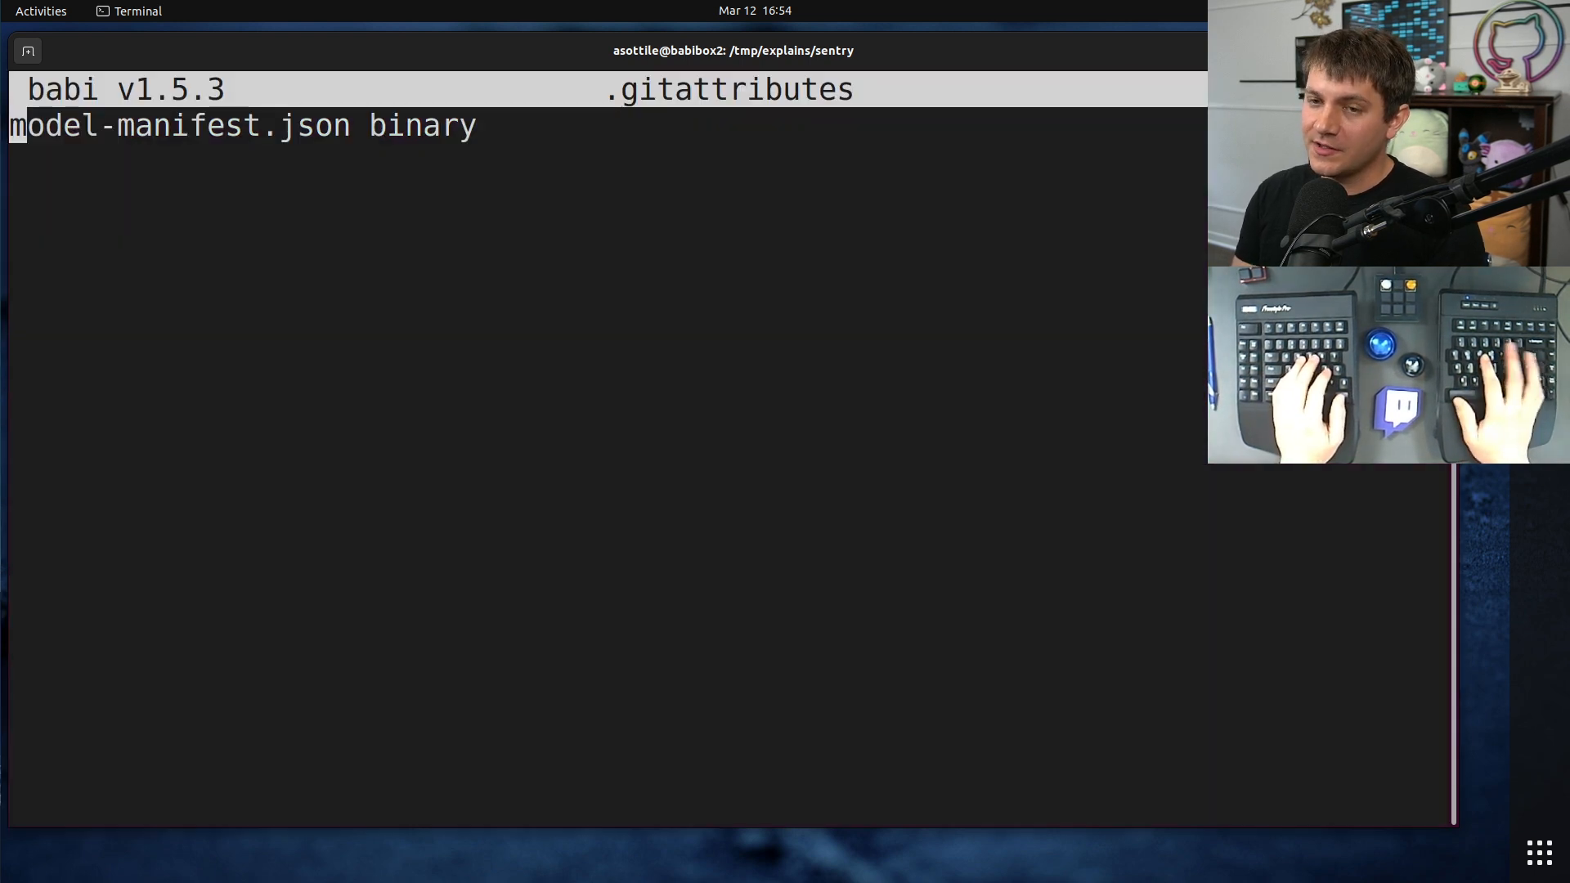